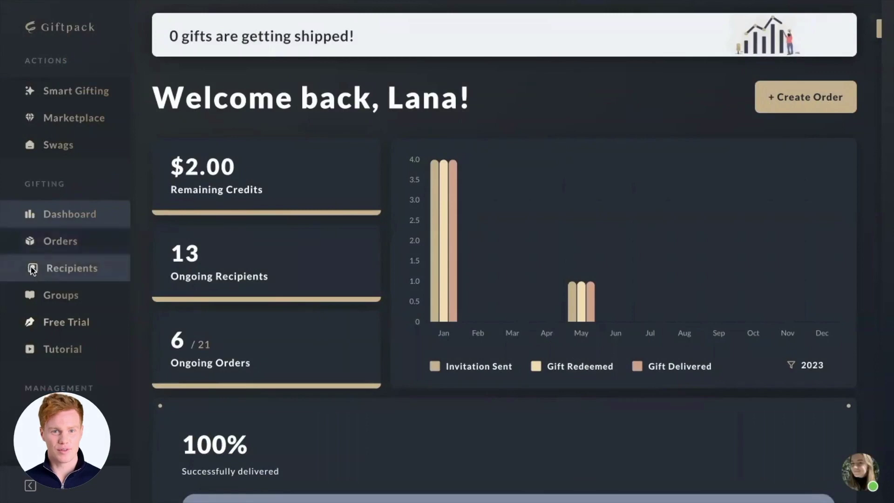
Step: Open the form for adding a single recipient and check the available recipient types
{"action": "left_click", "coordinate": [71, 269]}
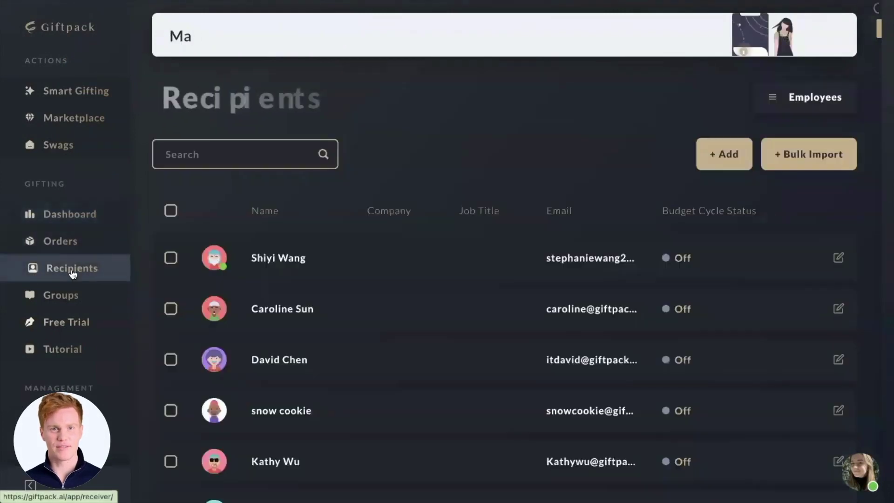
{"action": "left_click", "coordinate": [724, 160]}
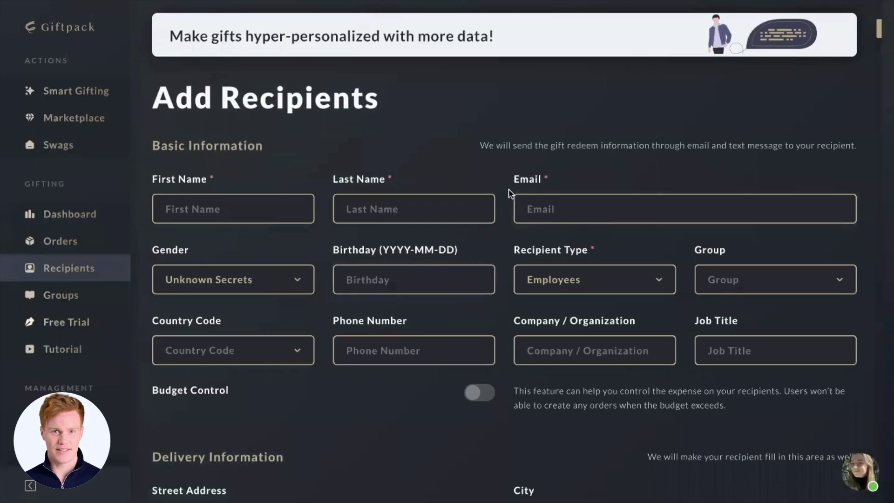
{"action": "left_click", "coordinate": [553, 280]}
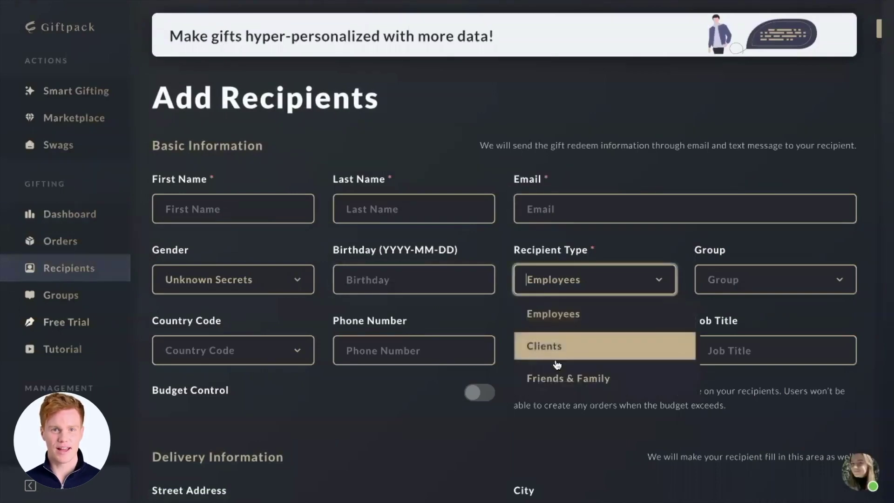
{"action": "left_click", "coordinate": [481, 417]}
Step: Review the delivery information, social accounts and notes sections of the Add Recipients form
{"action": "scroll", "coordinate": [482, 417], "scroll_direction": "down", "scroll_amount": 5}
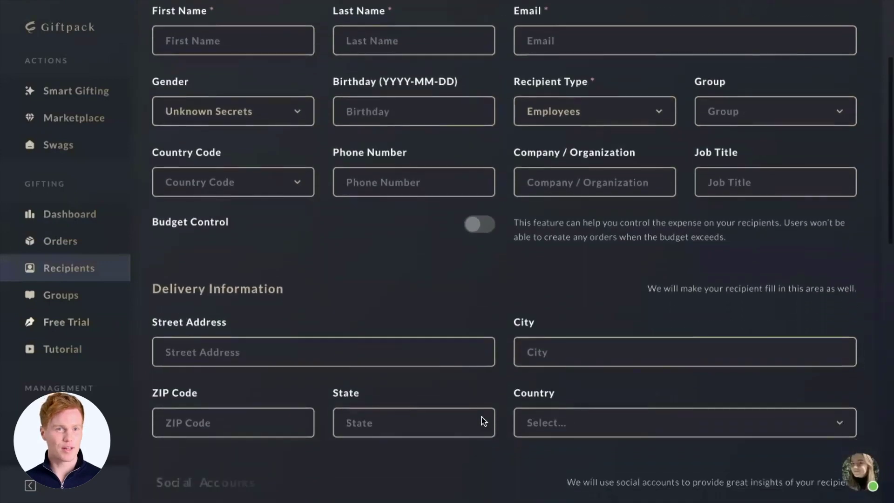
{"action": "scroll", "coordinate": [481, 417], "scroll_direction": "down", "scroll_amount": 1}
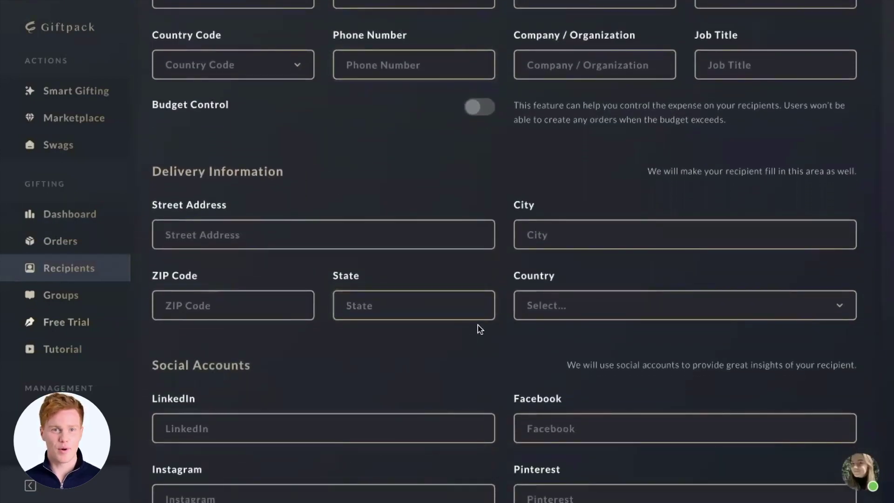
{"action": "scroll", "coordinate": [478, 325], "scroll_direction": "down", "scroll_amount": 3}
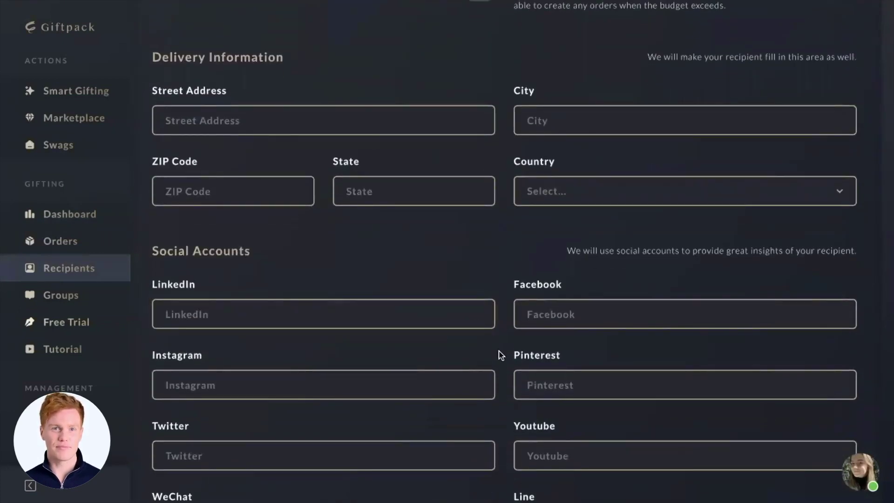
{"action": "scroll", "coordinate": [503, 358], "scroll_direction": "down", "scroll_amount": 6}
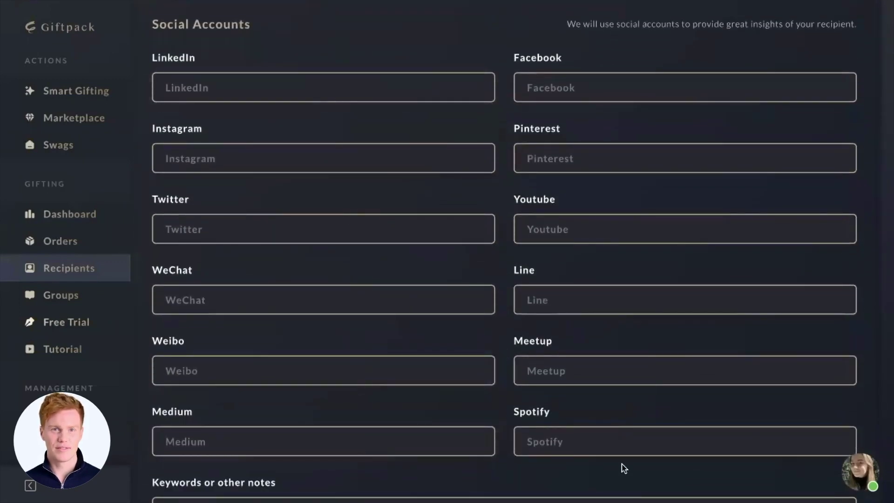
{"action": "scroll", "coordinate": [592, 64], "scroll_direction": "down", "scroll_amount": 5}
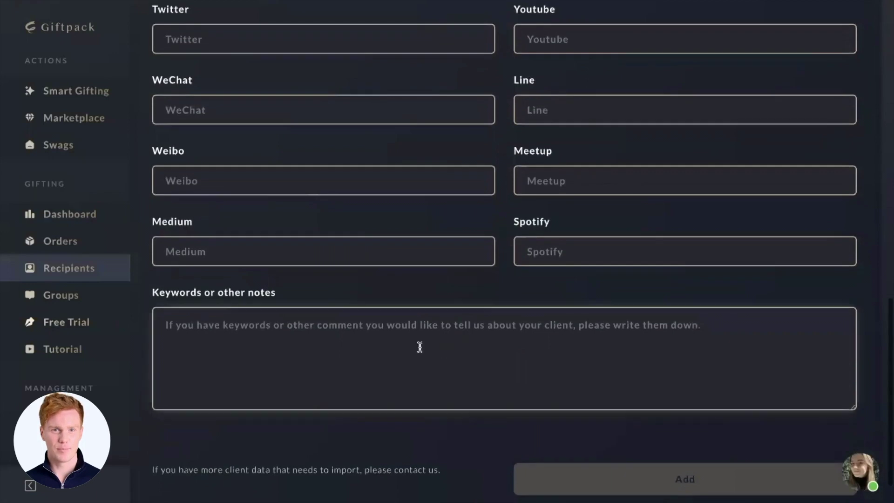
{"action": "left_click", "coordinate": [364, 379]}
{"action": "scroll", "coordinate": [368, 378], "scroll_direction": "down", "scroll_amount": 1}
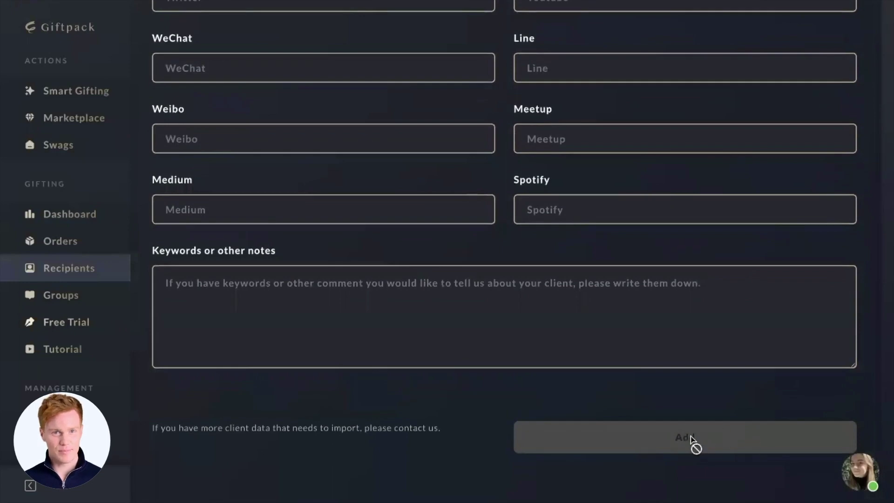
Step: Return to the recipients list without adding anyone and look through its entries
{"action": "left_click", "coordinate": [92, 273]}
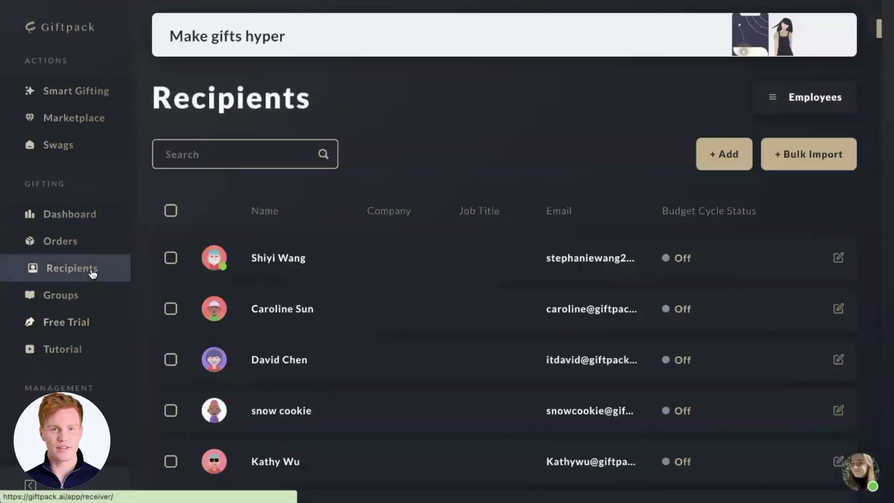
{"action": "scroll", "coordinate": [395, 247], "scroll_direction": "down", "scroll_amount": 4}
{"action": "scroll", "coordinate": [396, 247], "scroll_direction": "up", "scroll_amount": 3}
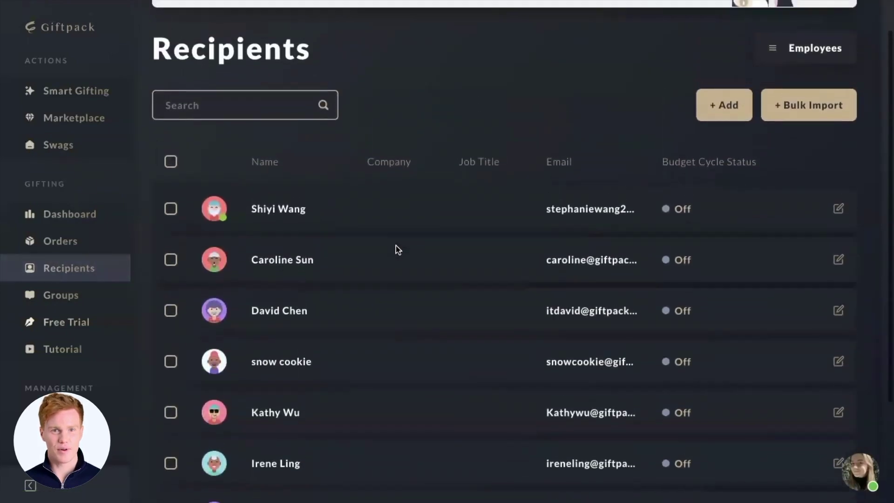
{"action": "left_click", "coordinate": [70, 214]}
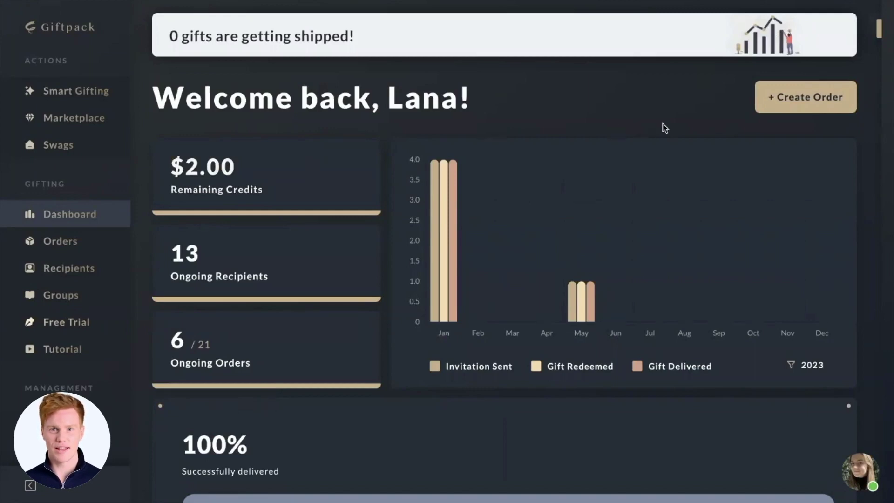
{"action": "left_click", "coordinate": [810, 107]}
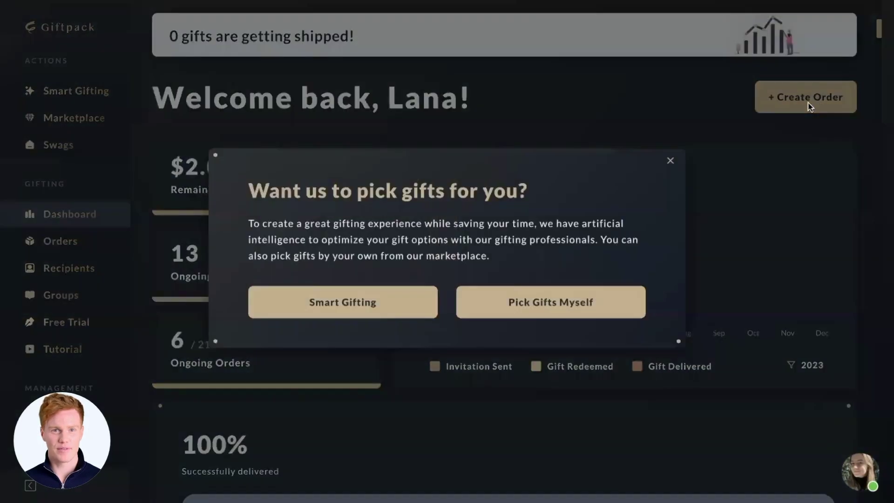
{"action": "left_click", "coordinate": [671, 162]}
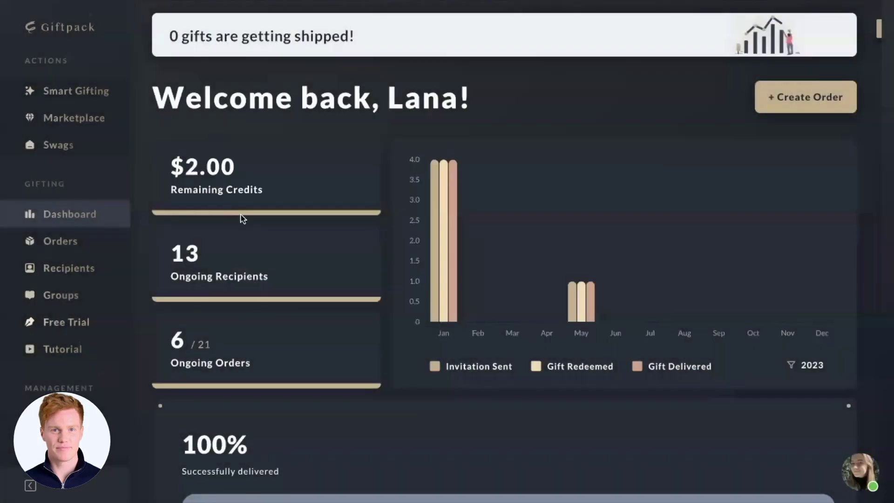
Step: Create a new order from the Orders page using the Smart Gifting option
{"action": "left_click", "coordinate": [63, 241]}
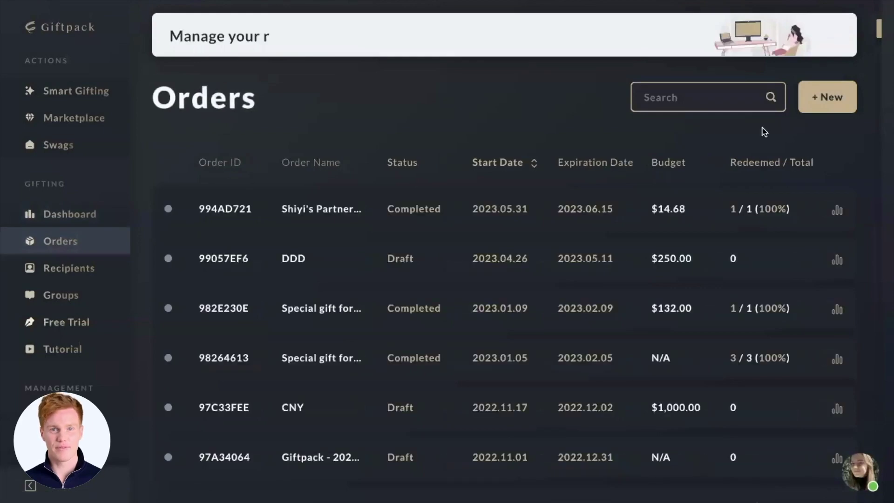
{"action": "left_click", "coordinate": [825, 100]}
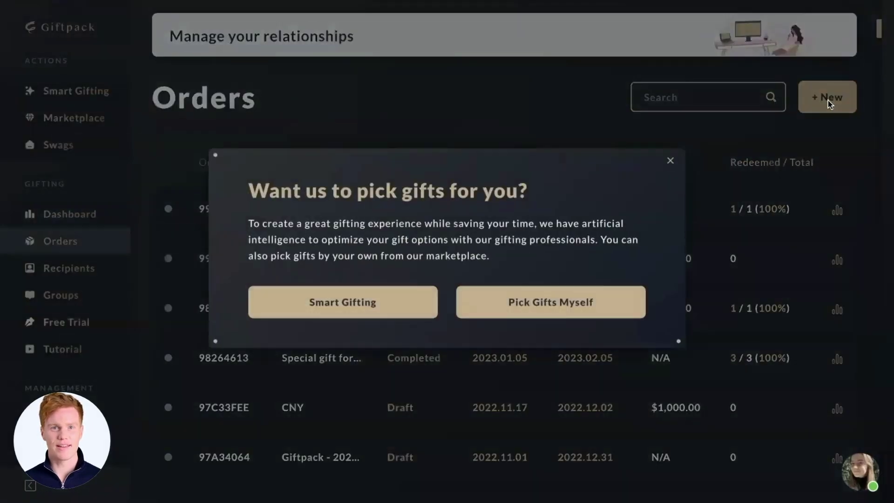
{"action": "left_click", "coordinate": [376, 308]}
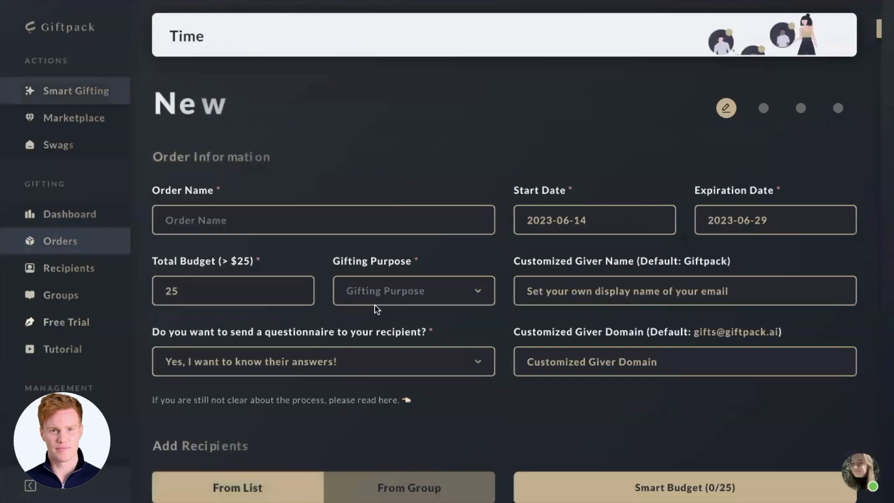
Step: Name the order Test, set its total budget to 100 and choose Anniversary as the gifting purpose
{"action": "left_click", "coordinate": [315, 228]}
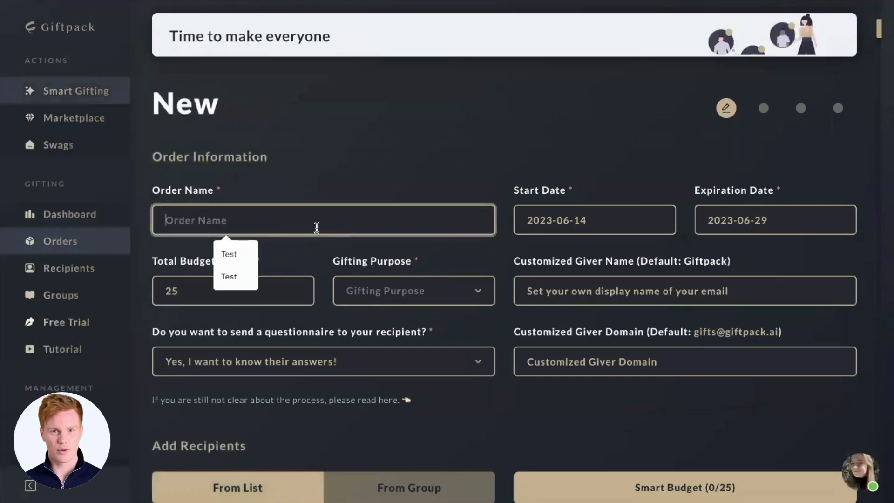
{"action": "left_click", "coordinate": [246, 262]}
{"action": "left_click", "coordinate": [286, 296]}
{"action": "type", "text": "100"}
{"action": "left_click", "coordinate": [383, 297]}
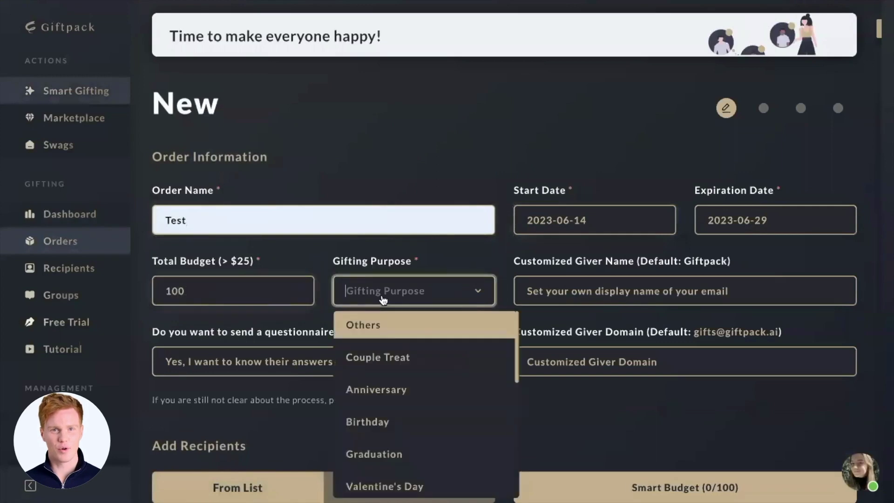
{"action": "left_click", "coordinate": [384, 400]}
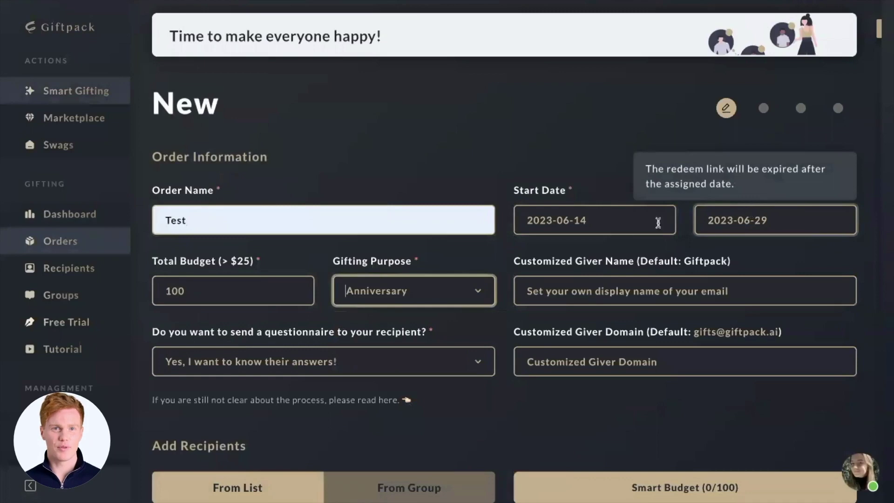
Step: Add the first two employees in the list as order recipients and distribute the total with Smart Budget
{"action": "scroll", "coordinate": [503, 411], "scroll_direction": "down", "scroll_amount": 8}
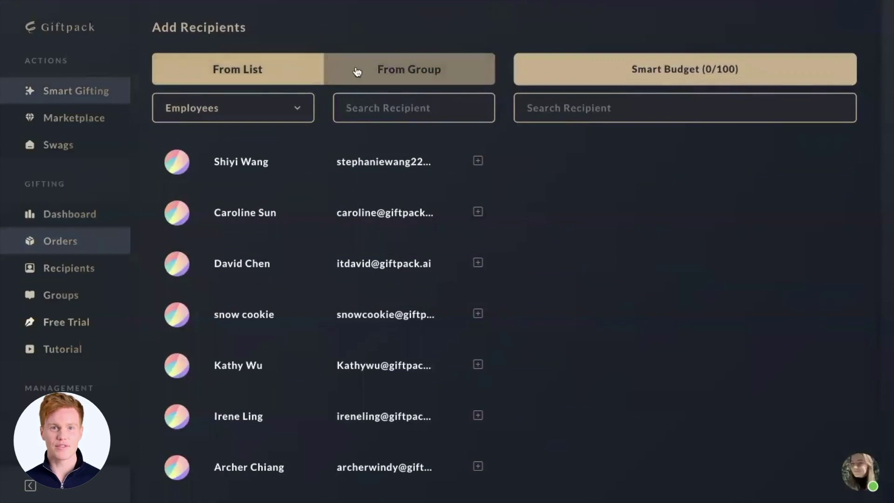
{"action": "left_click", "coordinate": [476, 162]}
{"action": "left_click", "coordinate": [478, 210]}
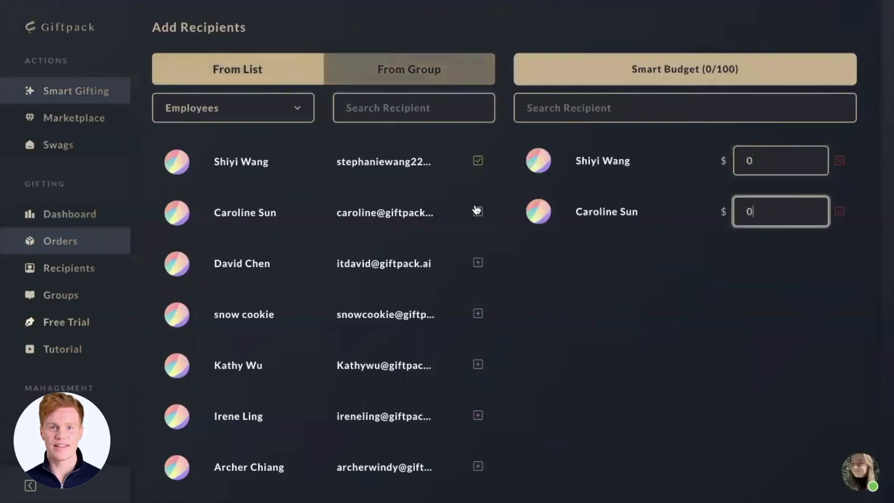
{"action": "left_click", "coordinate": [752, 74]}
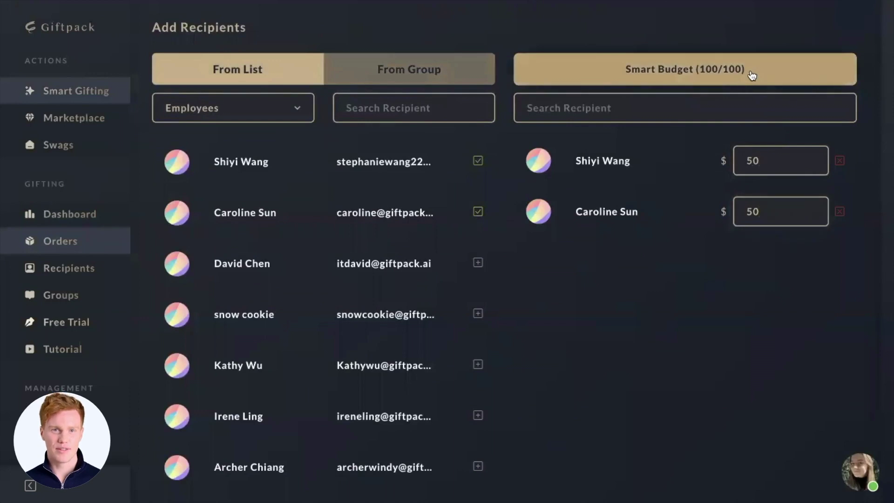
Step: Set the first recipient's budget to $40 and the second's to $60, and continue to the redeem template stage
{"action": "double_click", "coordinate": [767, 154]}
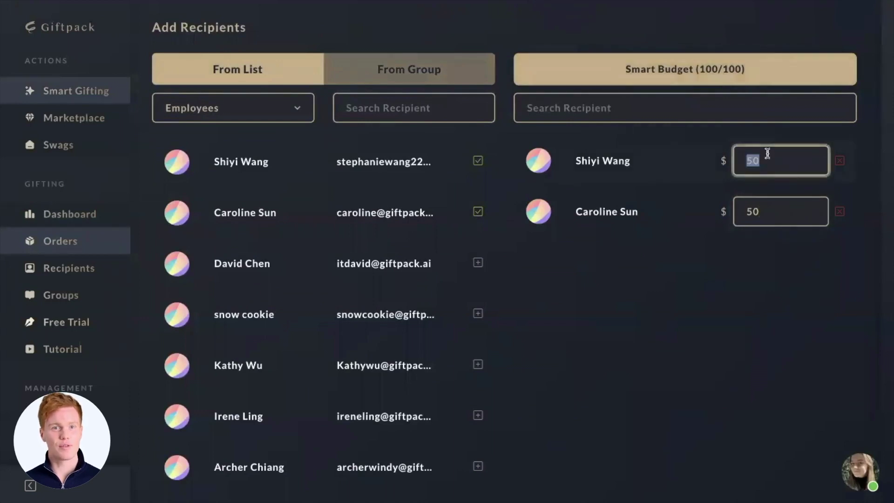
{"action": "type", "text": "40"}
{"action": "double_click", "coordinate": [774, 201]}
{"action": "type", "text": "60"}
{"action": "scroll", "coordinate": [743, 300], "scroll_direction": "down", "scroll_amount": 2}
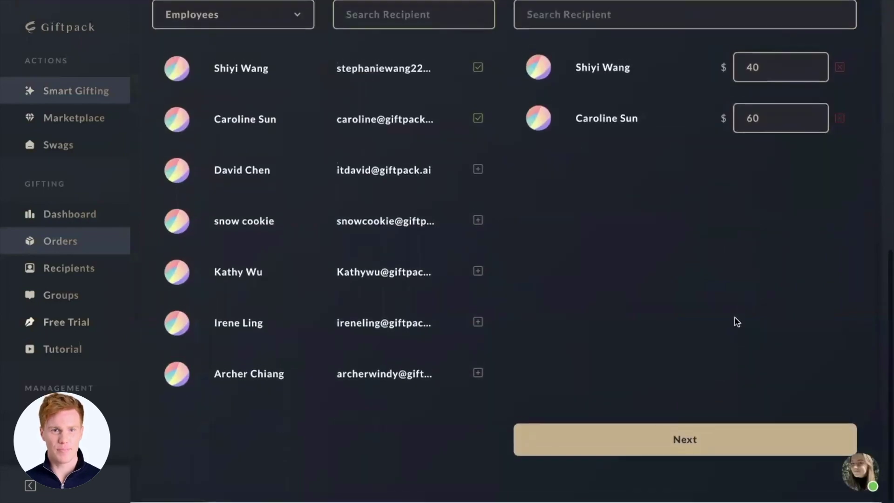
{"action": "left_click", "coordinate": [688, 445]}
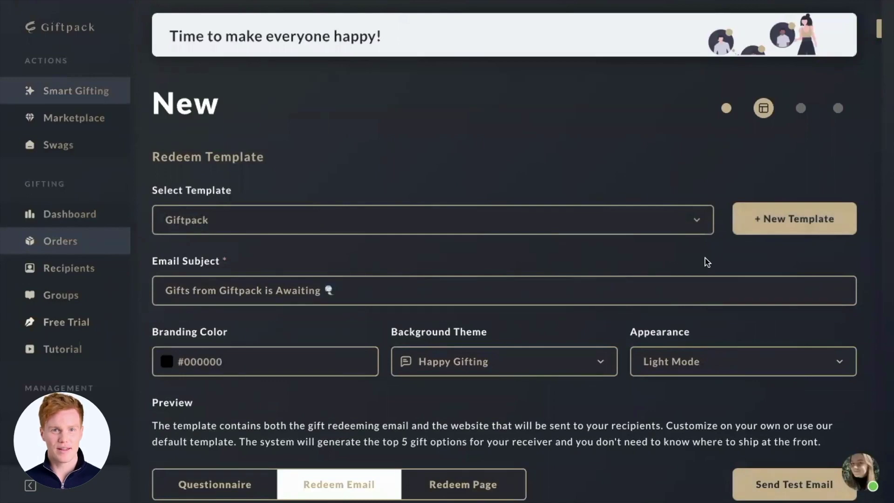
Step: Start a new redeem template and look over its email subject, branding, theme and appearance settings
{"action": "left_click", "coordinate": [767, 221]}
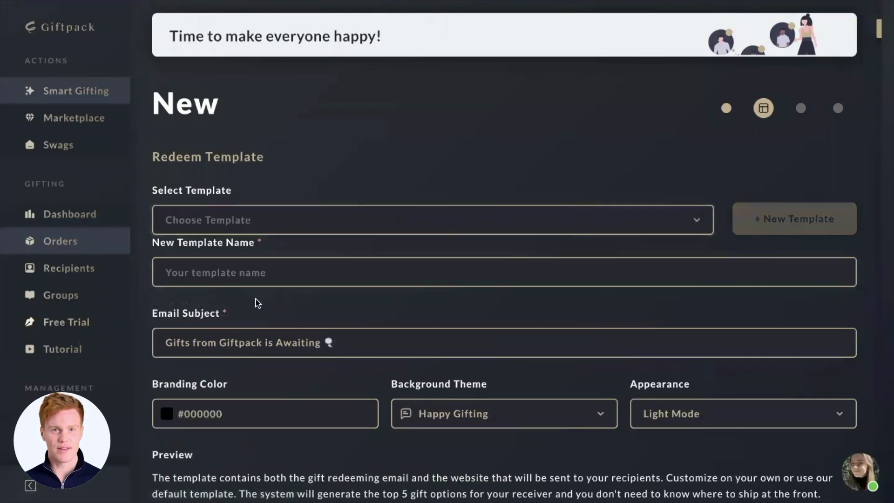
{"action": "scroll", "coordinate": [291, 323], "scroll_direction": "down", "scroll_amount": 4}
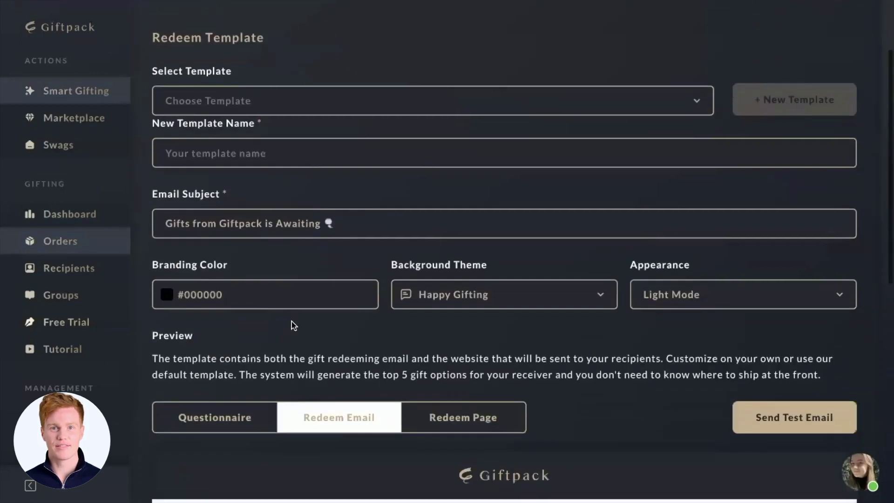
{"action": "scroll", "coordinate": [292, 325], "scroll_direction": "down", "scroll_amount": 2}
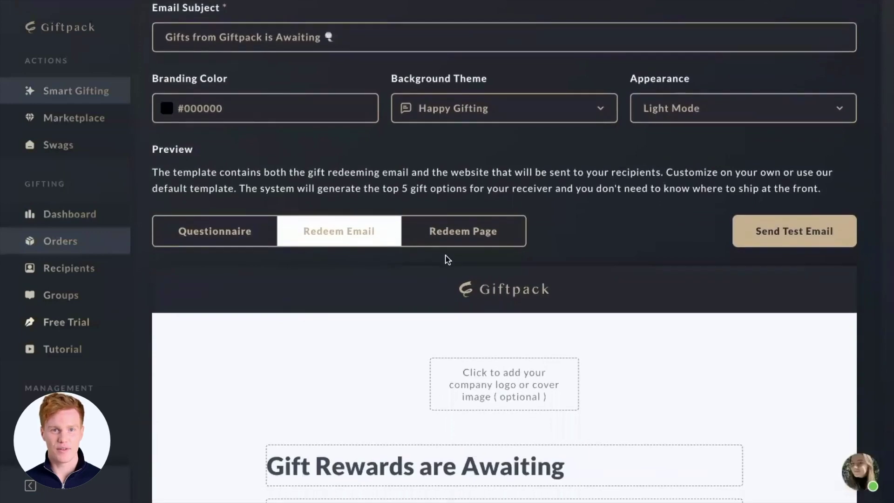
{"action": "scroll", "coordinate": [446, 260], "scroll_direction": "down", "scroll_amount": 3}
Step: Preview the template's questionnaire and highlight its entire message text
{"action": "left_click", "coordinate": [231, 88]}
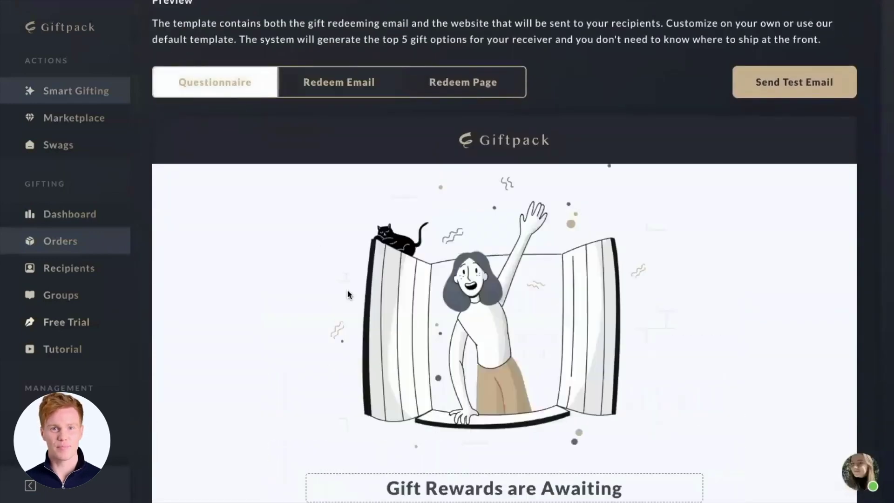
{"action": "scroll", "coordinate": [349, 293], "scroll_direction": "down", "scroll_amount": 4}
{"action": "left_click_drag", "start_coordinate": [395, 447], "coordinate": [309, 363]}
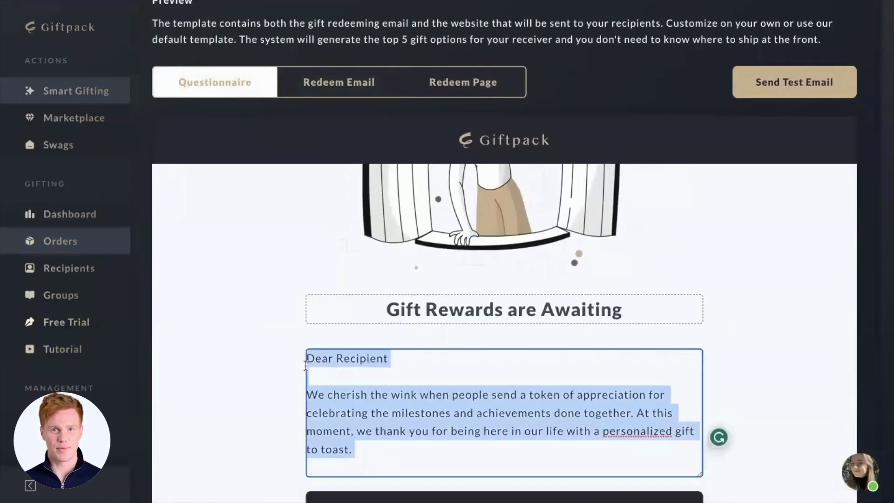
Step: Preview the template's redeem email, highlight its message text, and clear the highlight
{"action": "left_click", "coordinate": [359, 84]}
{"action": "left_click_drag", "start_coordinate": [425, 461], "coordinate": [269, 361]}
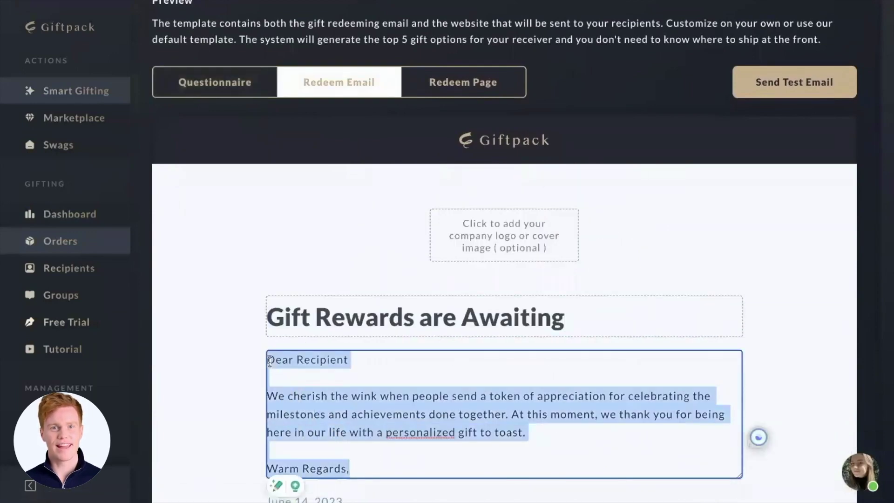
{"action": "left_click", "coordinate": [440, 374]}
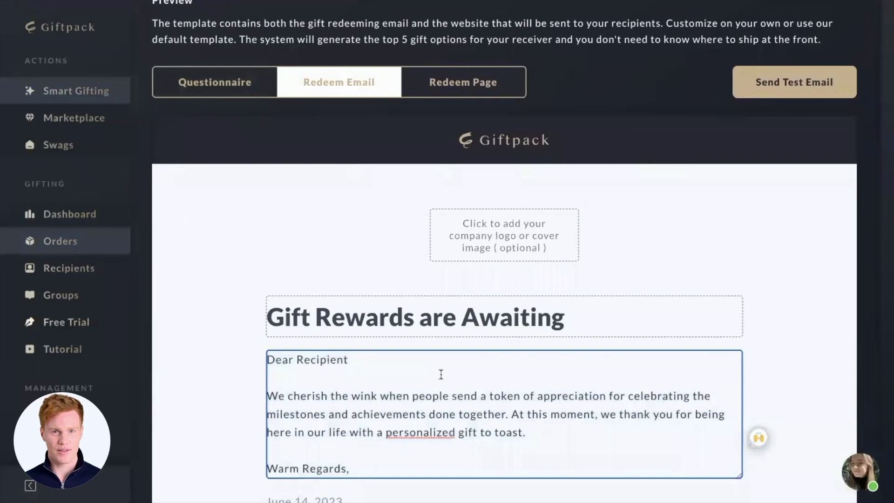
Step: Check the redeem email's logo or cover image upload without choosing a file, and preview the redeem page
{"action": "left_click", "coordinate": [507, 241]}
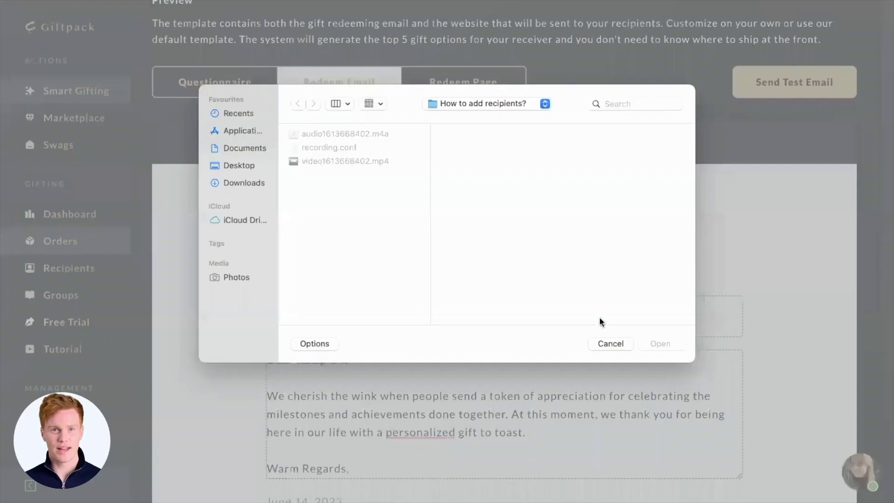
{"action": "left_click", "coordinate": [610, 342]}
{"action": "left_click", "coordinate": [446, 87]}
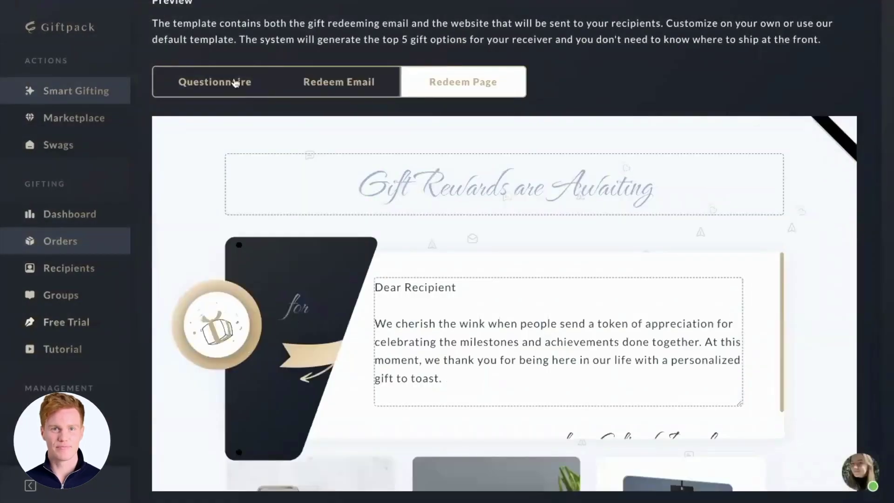
Step: Open the test email form for the questionnaire, check the available email languages, and close the form without sending
{"action": "left_click", "coordinate": [235, 81]}
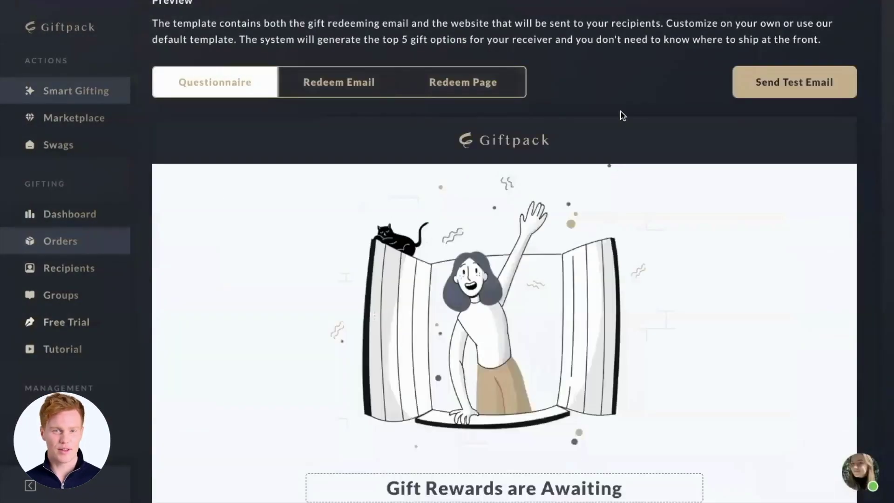
{"action": "left_click", "coordinate": [800, 88]}
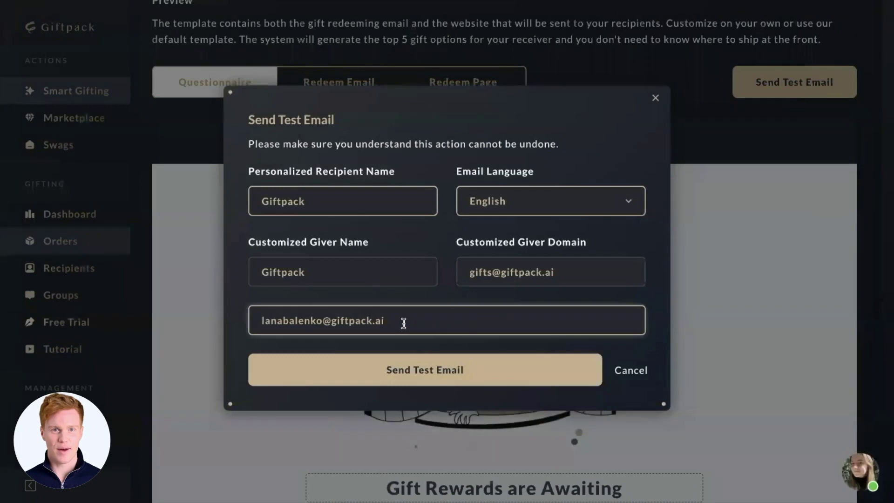
{"action": "left_click", "coordinate": [539, 203]}
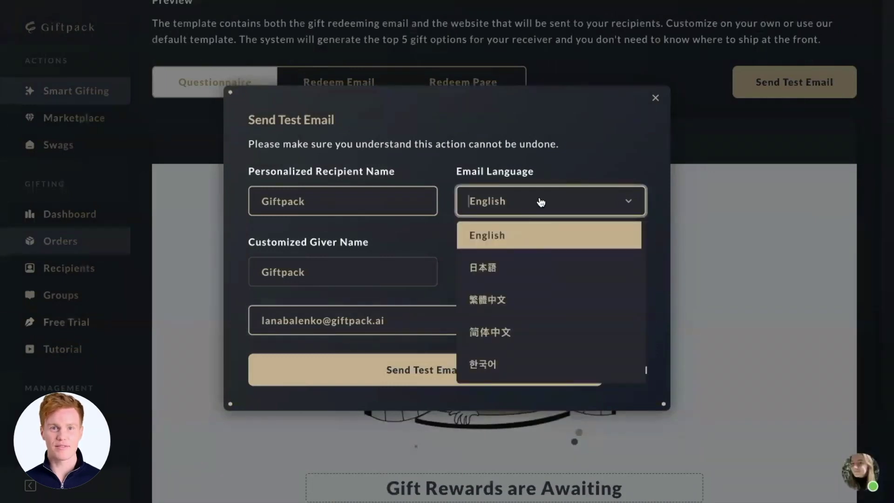
{"action": "left_click", "coordinate": [436, 346]}
{"action": "left_click", "coordinate": [655, 99]}
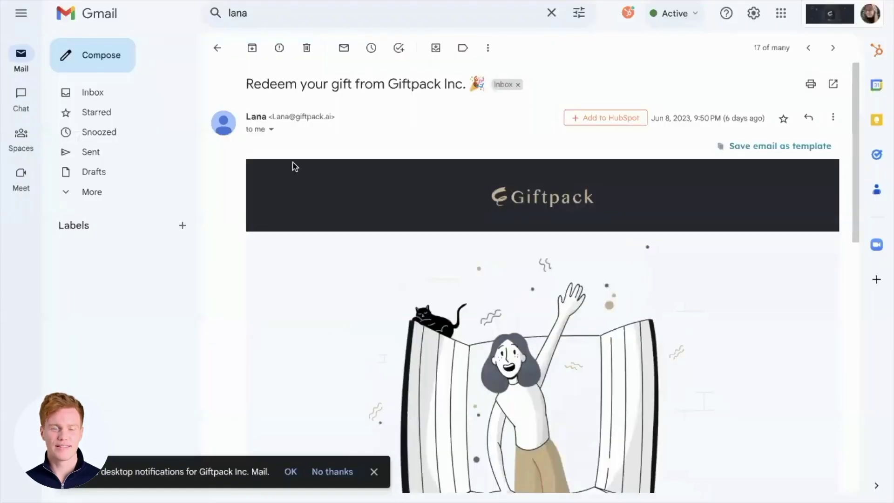
Step: Switch to Gmail and read through the received gift redemption email down to its end
{"action": "scroll", "coordinate": [300, 200], "scroll_direction": "down", "scroll_amount": 9}
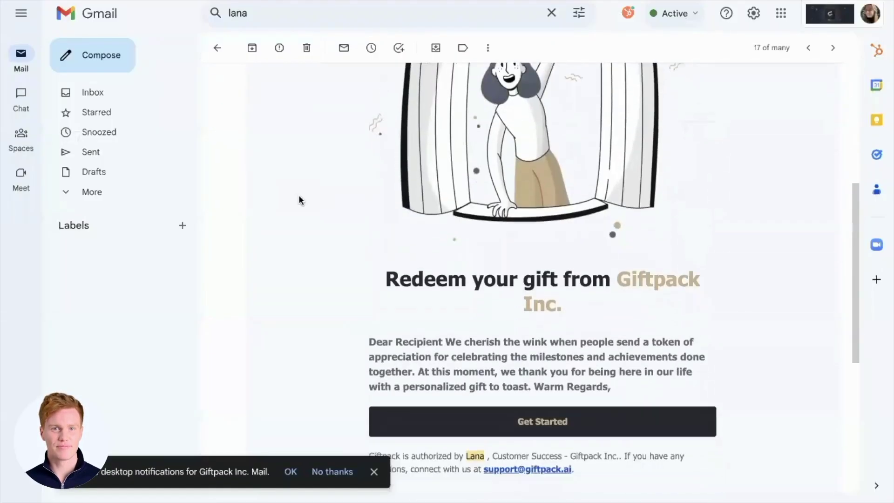
{"action": "scroll", "coordinate": [300, 200], "scroll_direction": "down", "scroll_amount": 4}
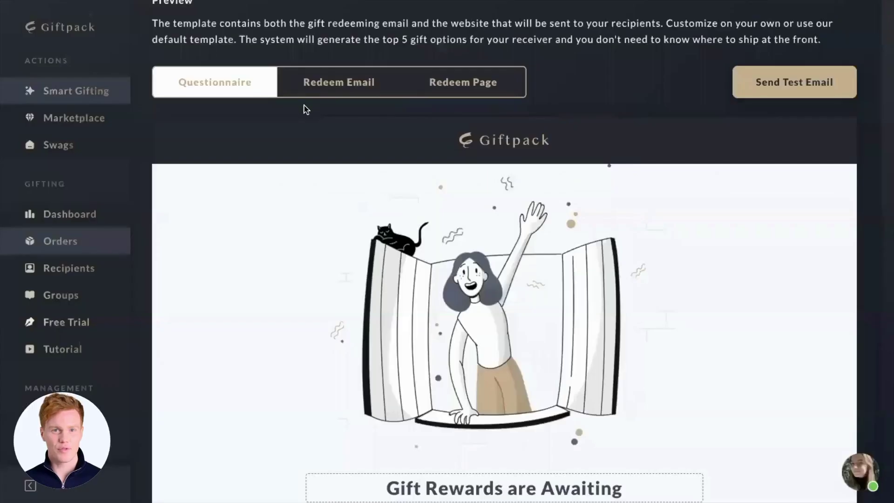
Step: Return to Giftpack, check the end of the template preview, and open the orders list
{"action": "scroll", "coordinate": [305, 107], "scroll_direction": "down", "scroll_amount": 3}
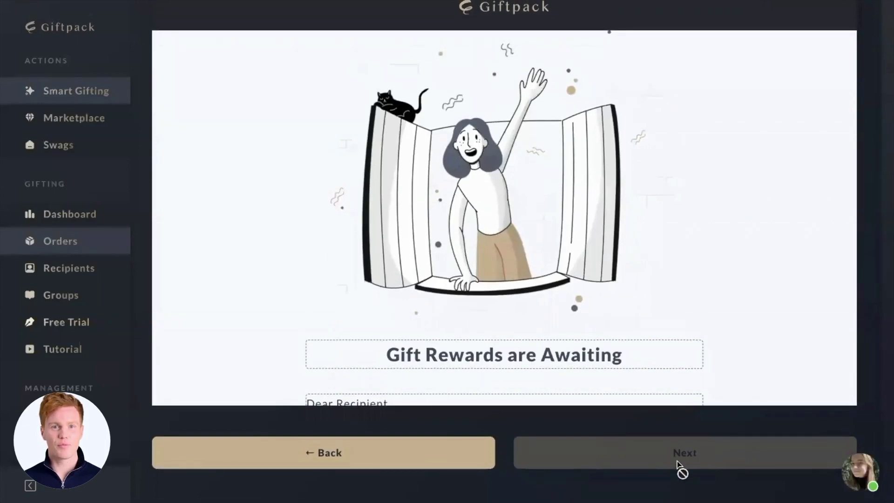
{"action": "left_click", "coordinate": [60, 242]}
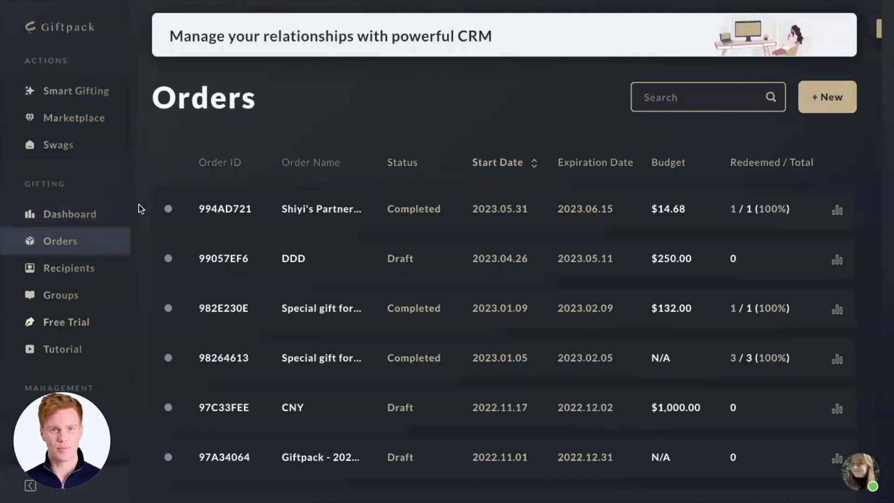
{"action": "scroll", "coordinate": [31, 289], "scroll_direction": "down", "scroll_amount": 3}
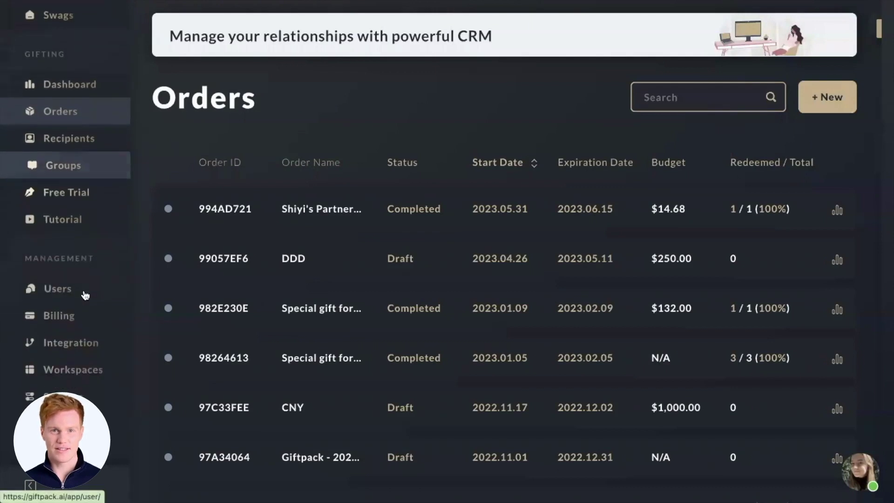
Step: Open the credit purchase form in billing, enter an amount of $1000, and close it without creating an invoice
{"action": "left_click", "coordinate": [59, 319]}
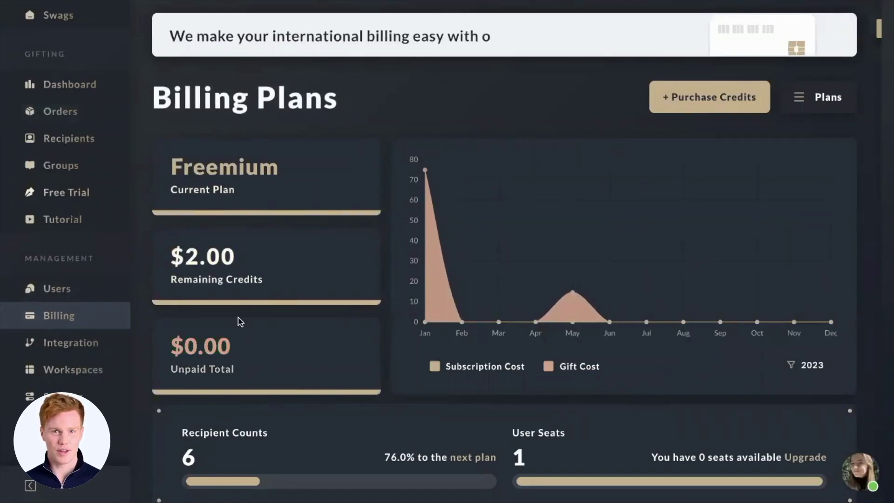
{"action": "left_click", "coordinate": [712, 102]}
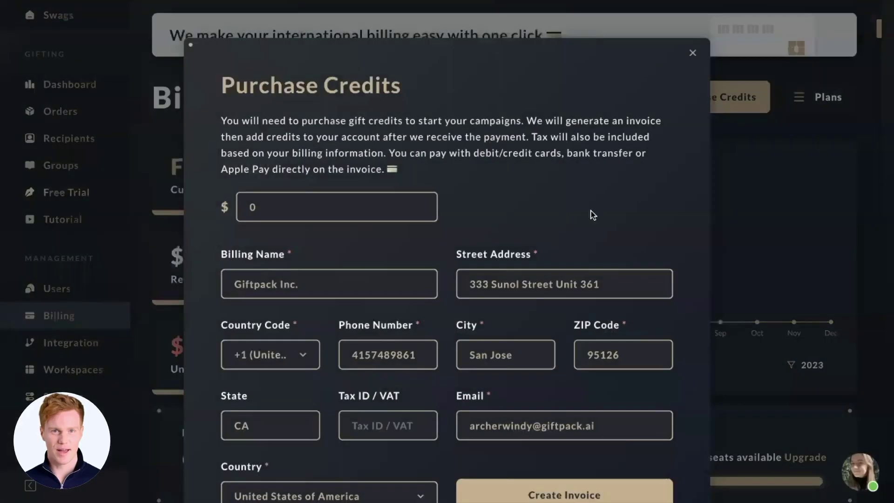
{"action": "scroll", "coordinate": [484, 219], "scroll_direction": "down", "scroll_amount": 2}
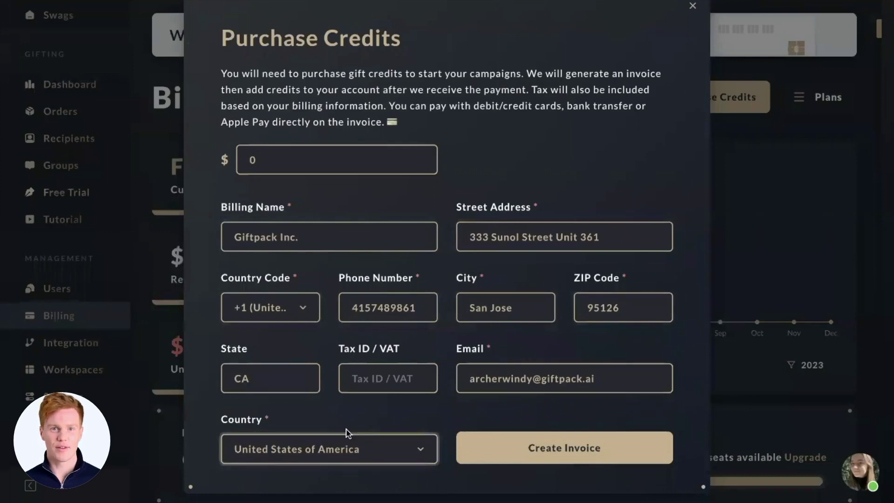
{"action": "left_click", "coordinate": [368, 156]}
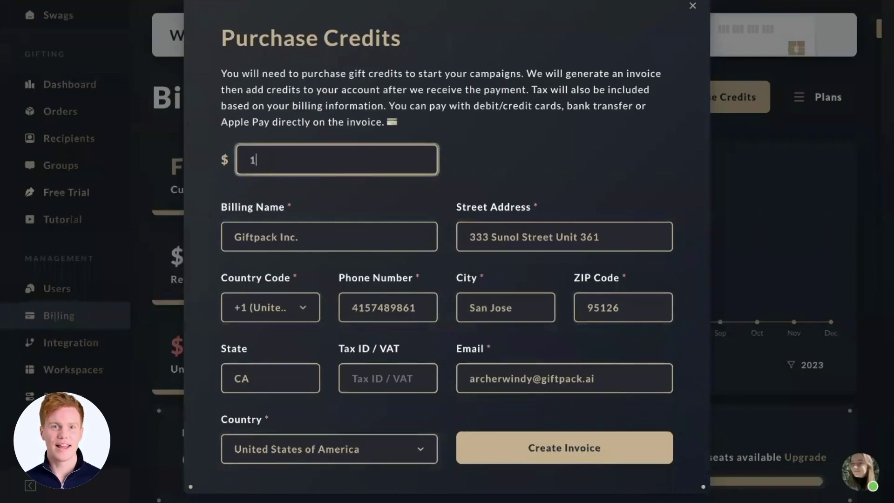
{"action": "left_click", "coordinate": [425, 195]}
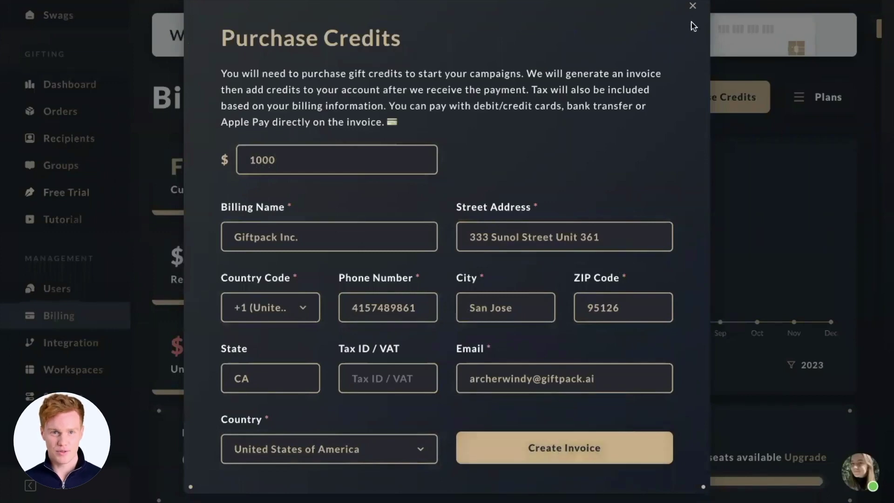
{"action": "left_click", "coordinate": [692, 6]}
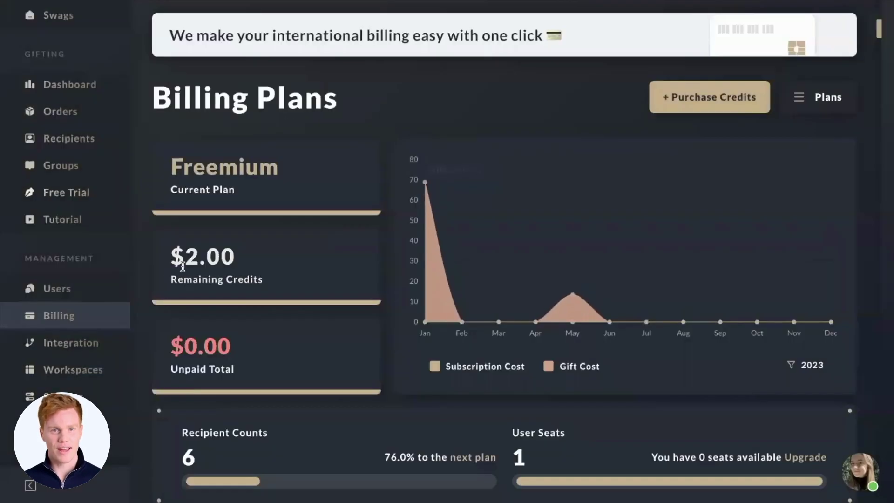
Step: Open the dashboard to view the account's gifting overview
{"action": "left_click", "coordinate": [69, 93]}
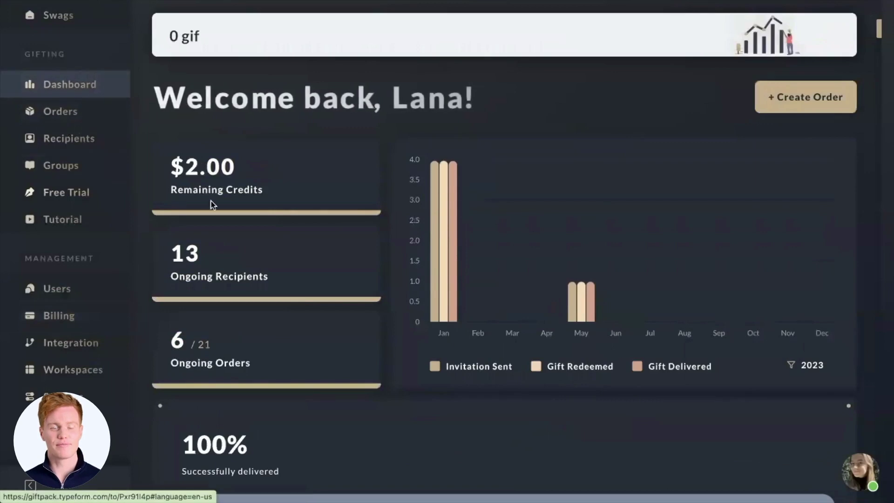